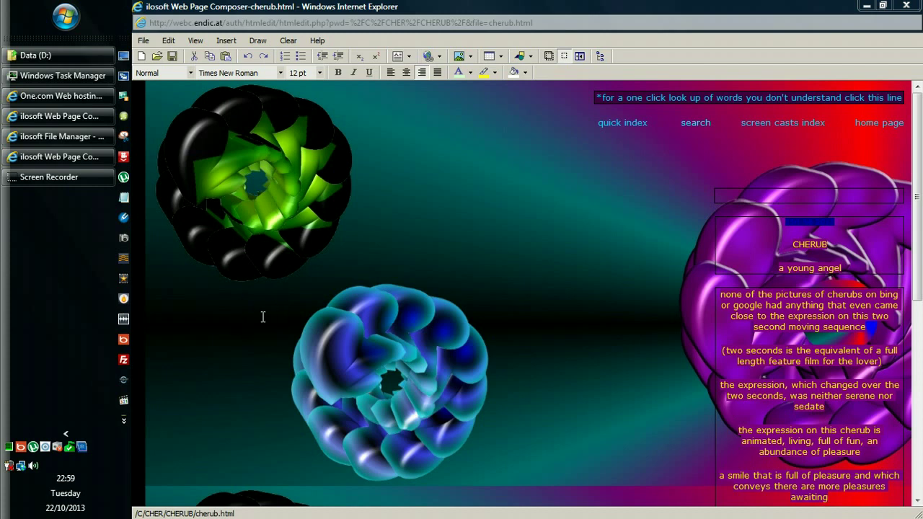
- Narrow the left-docked taskbar so the cherub.html editing area gets more screen space
{"action": "left_click", "coordinate": [286, 299]}
{"action": "left_click", "coordinate": [316, 277]}
{"action": "left_click", "coordinate": [377, 260]}
{"action": "left_click_drag", "start_coordinate": [129, 436], "coordinate": [110, 437]}
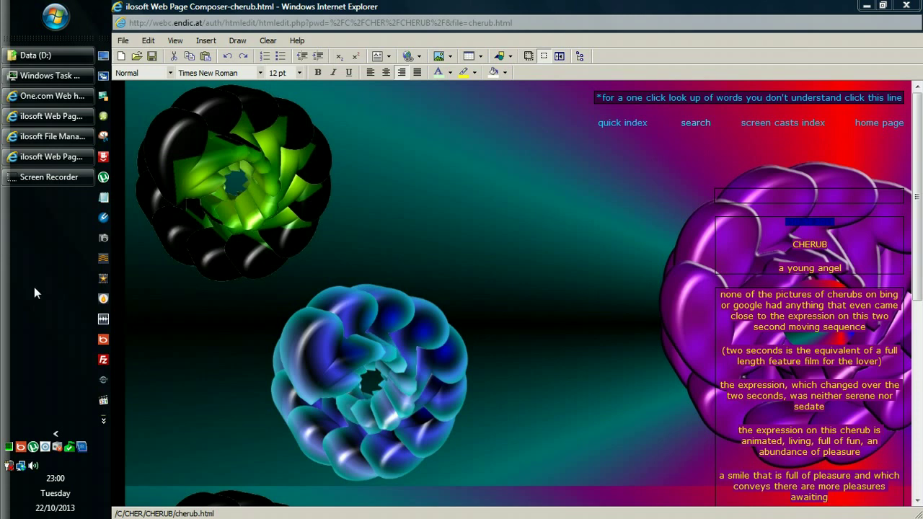
- Begin inserting the links box cell above the CHERUB heading
{"action": "left_click", "coordinate": [40, 256]}
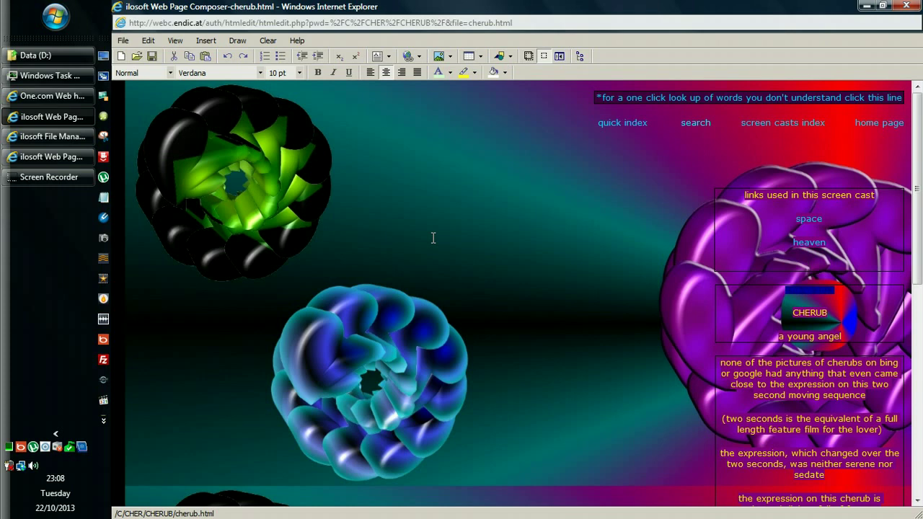
{"action": "left_click", "coordinate": [441, 222]}
{"action": "left_click", "coordinate": [418, 217]}
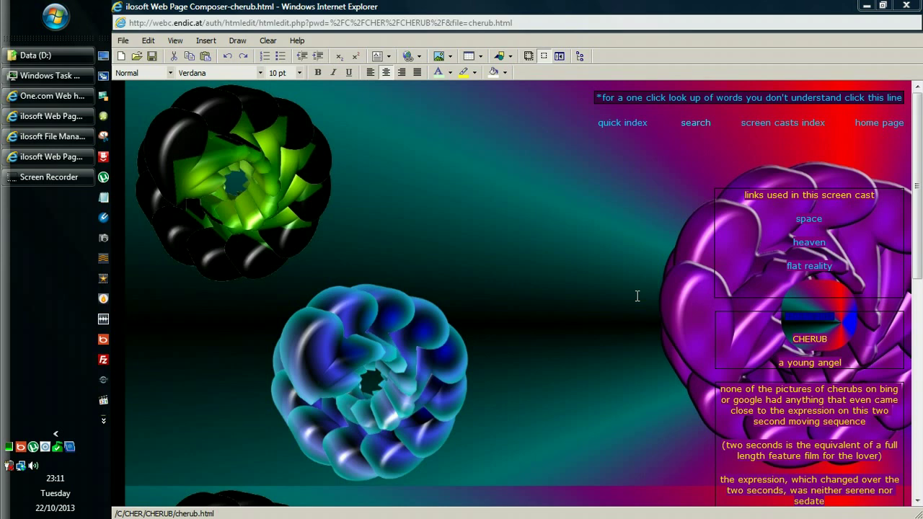
- Leave the links box by clicking an empty area of the cherub page
{"action": "left_click", "coordinate": [624, 329]}
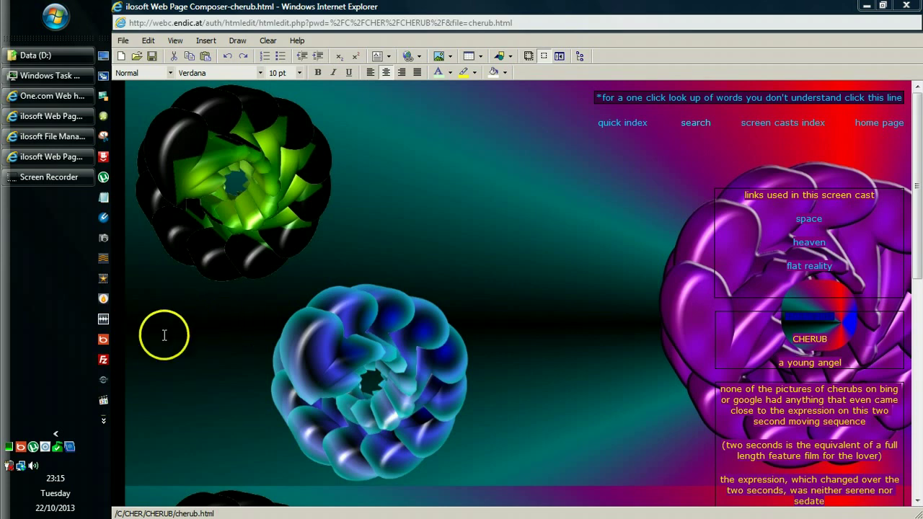
{"action": "left_click", "coordinate": [187, 403]}
{"action": "scroll", "coordinate": [187, 404], "scroll_direction": "down", "scroll_amount": 8}
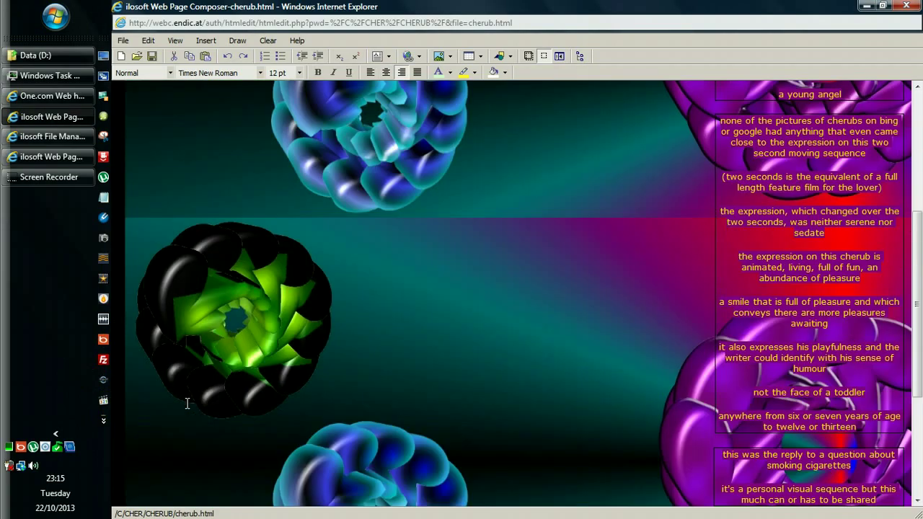
{"action": "scroll", "coordinate": [186, 403], "scroll_direction": "up", "scroll_amount": 2}
{"action": "scroll", "coordinate": [186, 404], "scroll_direction": "down", "scroll_amount": 2}
{"action": "scroll", "coordinate": [186, 404], "scroll_direction": "up", "scroll_amount": 1}
{"action": "scroll", "coordinate": [186, 404], "scroll_direction": "down", "scroll_amount": 3}
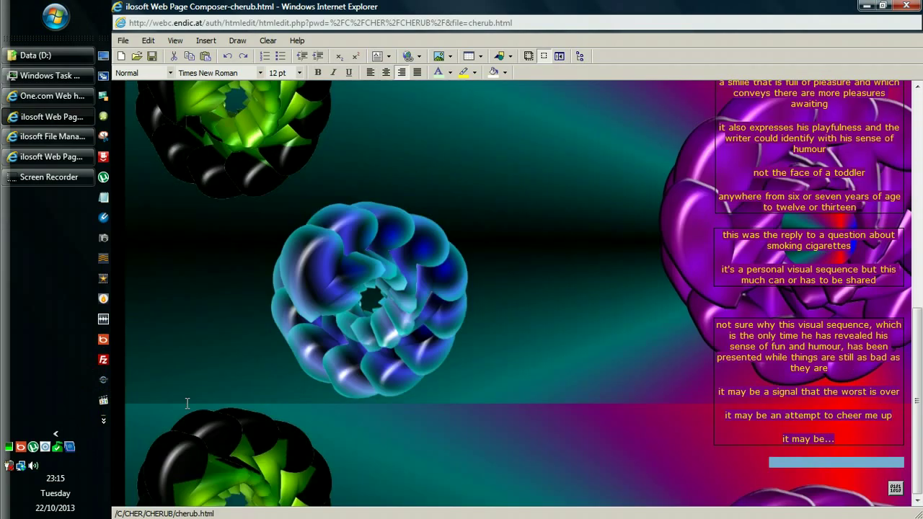
{"action": "scroll", "coordinate": [187, 403], "scroll_direction": "up", "scroll_amount": 3}
{"action": "scroll", "coordinate": [187, 404], "scroll_direction": "up", "scroll_amount": 3}
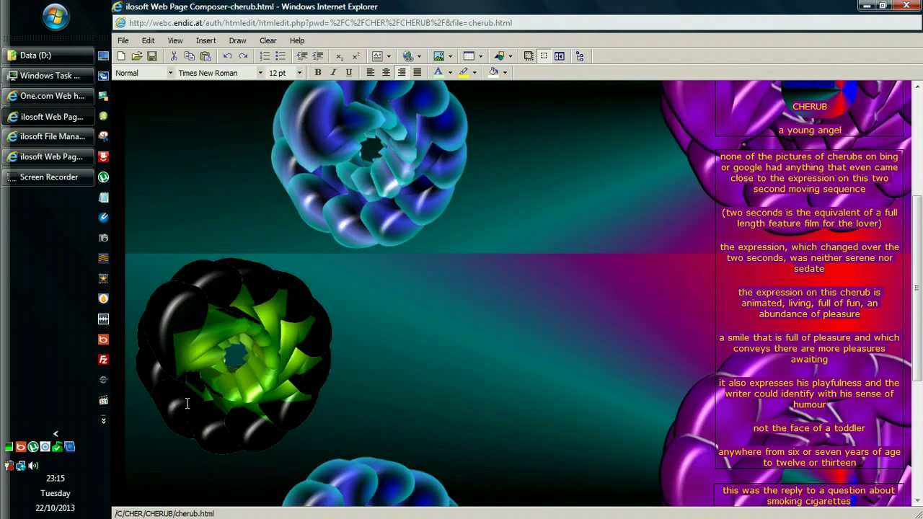
{"action": "scroll", "coordinate": [187, 404], "scroll_direction": "down", "scroll_amount": 1}
{"action": "scroll", "coordinate": [187, 403], "scroll_direction": "up", "scroll_amount": 1}
{"action": "scroll", "coordinate": [187, 404], "scroll_direction": "up", "scroll_amount": 3}
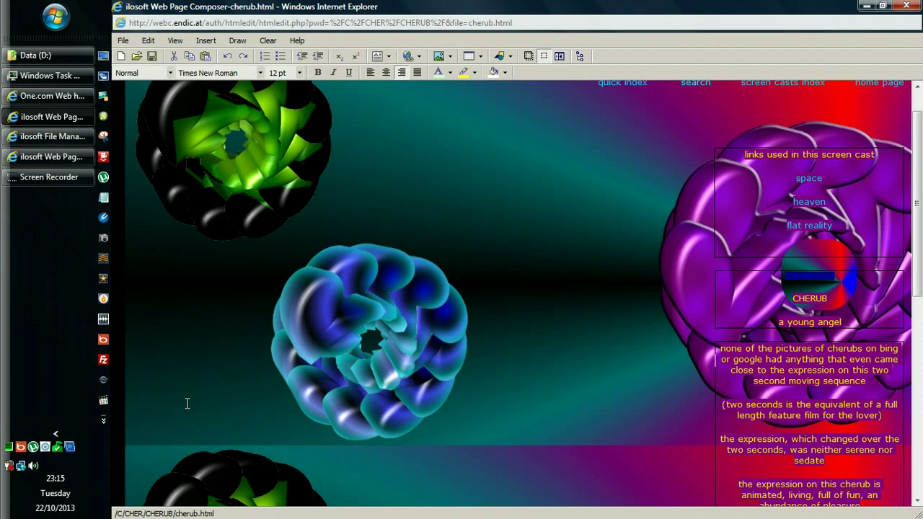
{"action": "scroll", "coordinate": [186, 403], "scroll_direction": "down", "scroll_amount": 5}
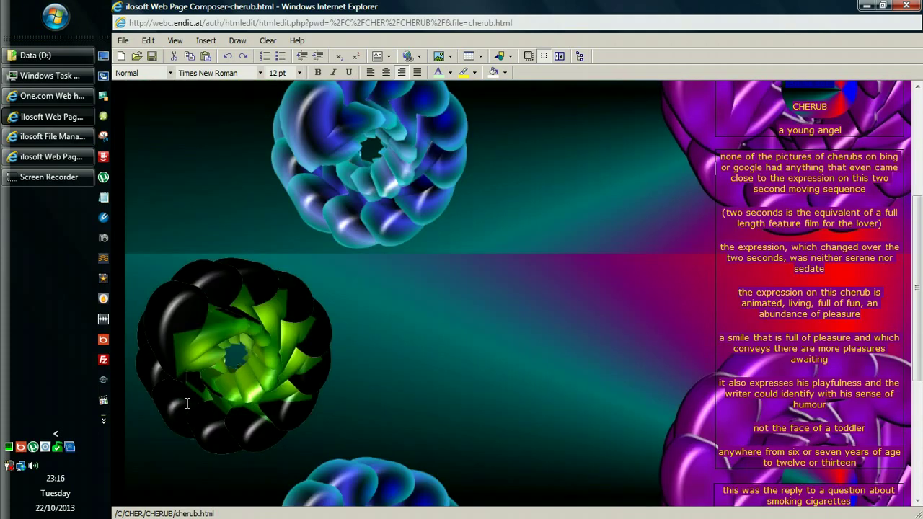
{"action": "scroll", "coordinate": [187, 403], "scroll_direction": "down", "scroll_amount": 5}
{"action": "scroll", "coordinate": [187, 403], "scroll_direction": "down", "scroll_amount": 5}
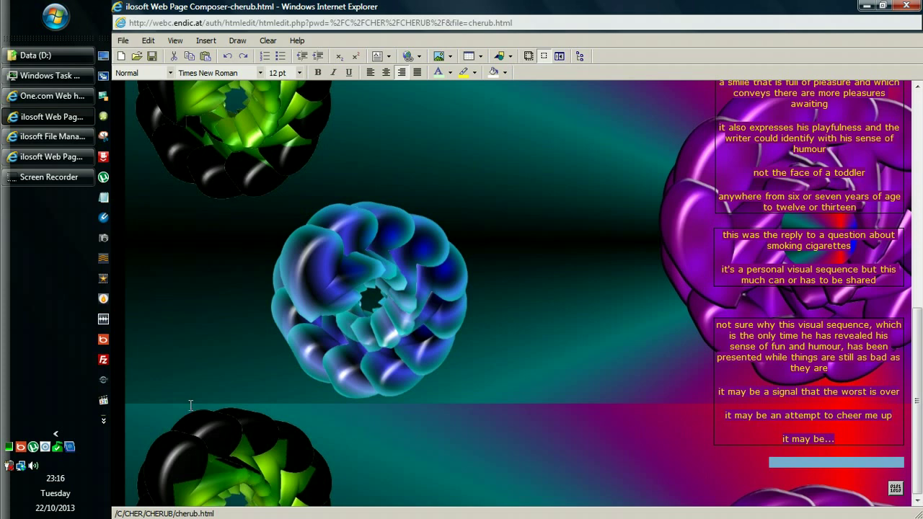
{"action": "left_click", "coordinate": [205, 409]}
{"action": "left_click", "coordinate": [228, 409]}
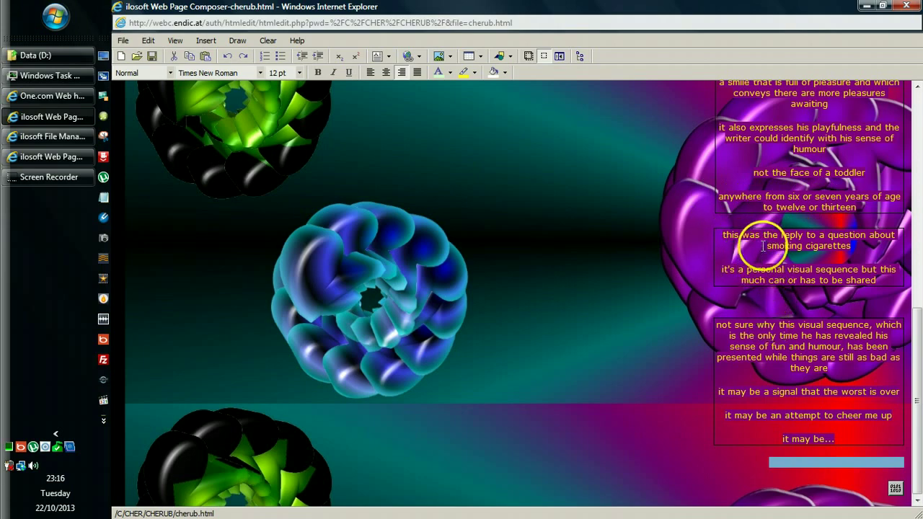
{"action": "scroll", "coordinate": [764, 209], "scroll_direction": "up", "scroll_amount": 3}
{"action": "scroll", "coordinate": [764, 209], "scroll_direction": "up", "scroll_amount": 3}
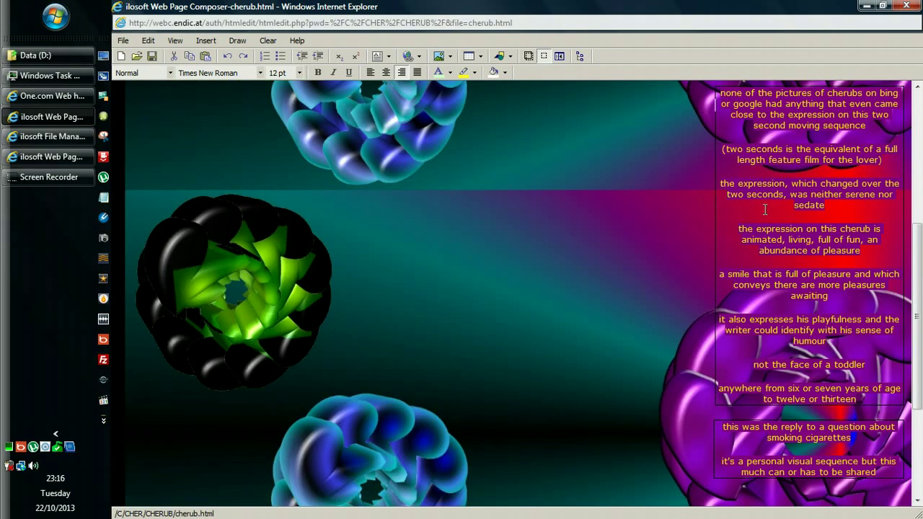
{"action": "scroll", "coordinate": [764, 209], "scroll_direction": "down", "scroll_amount": 2}
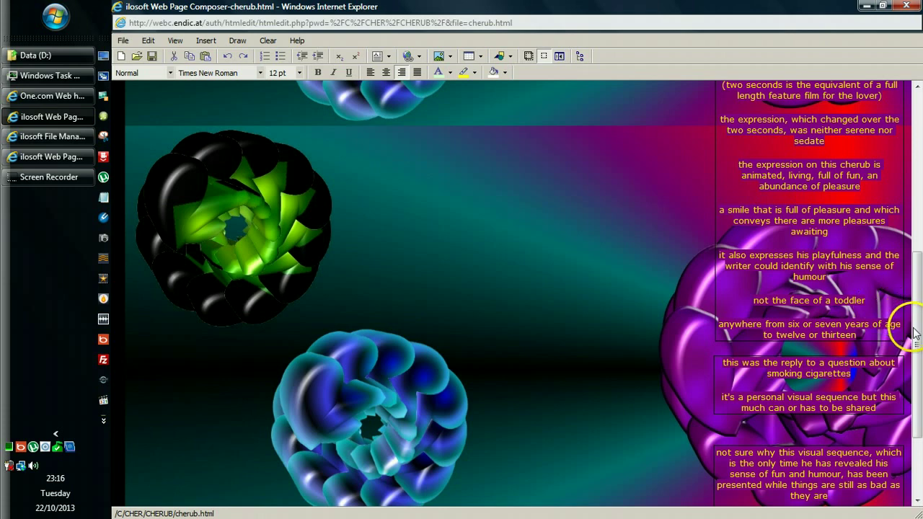
{"action": "left_click_drag", "start_coordinate": [917, 339], "coordinate": [910, 171]}
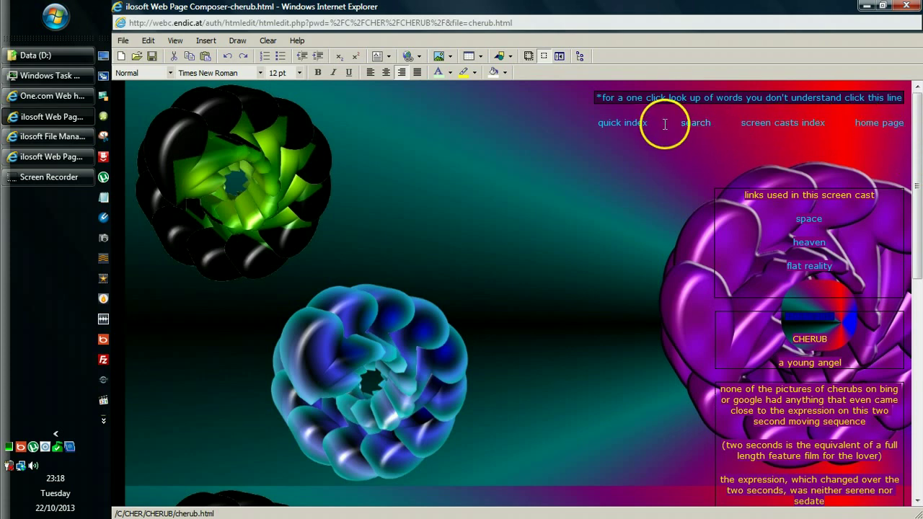
{"action": "left_click", "coordinate": [726, 124]}
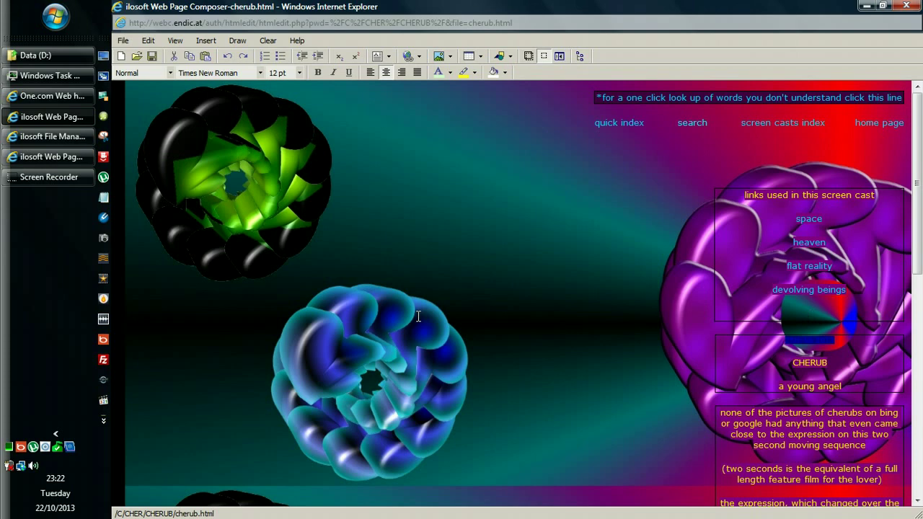
{"action": "left_click", "coordinate": [46, 446]}
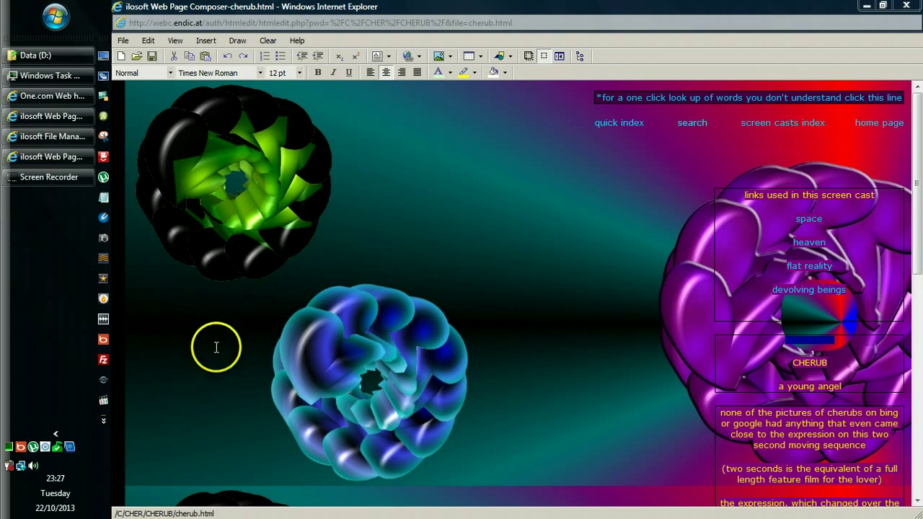
{"action": "scroll", "coordinate": [189, 381], "scroll_direction": "down", "scroll_amount": 5}
{"action": "scroll", "coordinate": [331, 361], "scroll_direction": "down", "scroll_amount": 5}
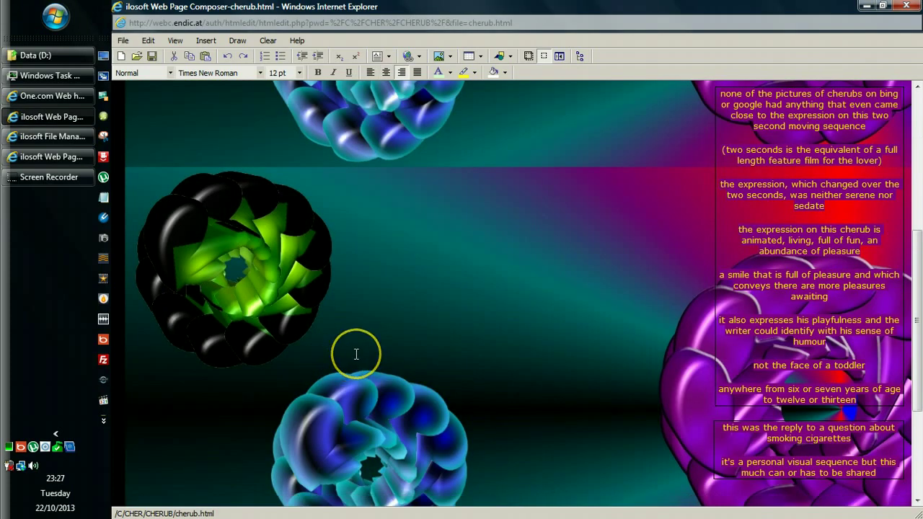
{"action": "scroll", "coordinate": [356, 353], "scroll_direction": "down", "scroll_amount": 5}
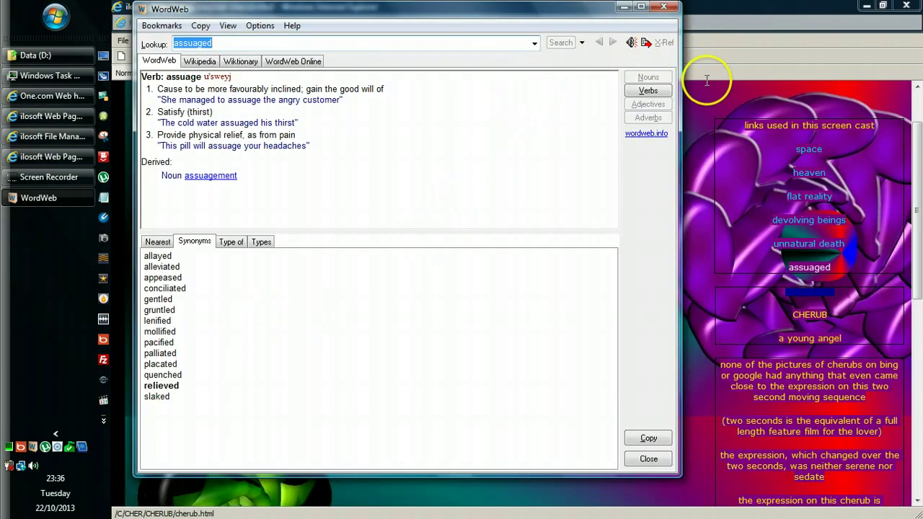
- Minimize WordWeb after reviewing 'assuaged' to return to the composer
{"action": "left_click", "coordinate": [626, 9]}
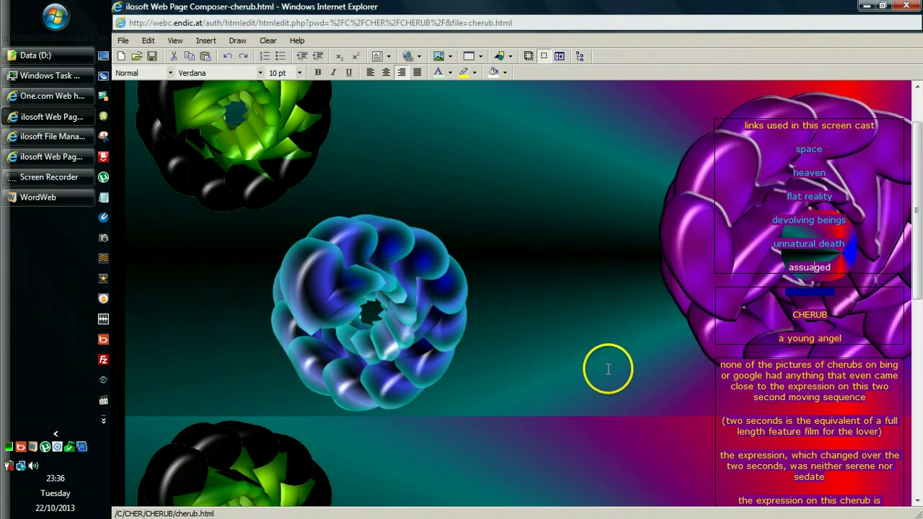
{"action": "scroll", "coordinate": [607, 368], "scroll_direction": "down", "scroll_amount": 3}
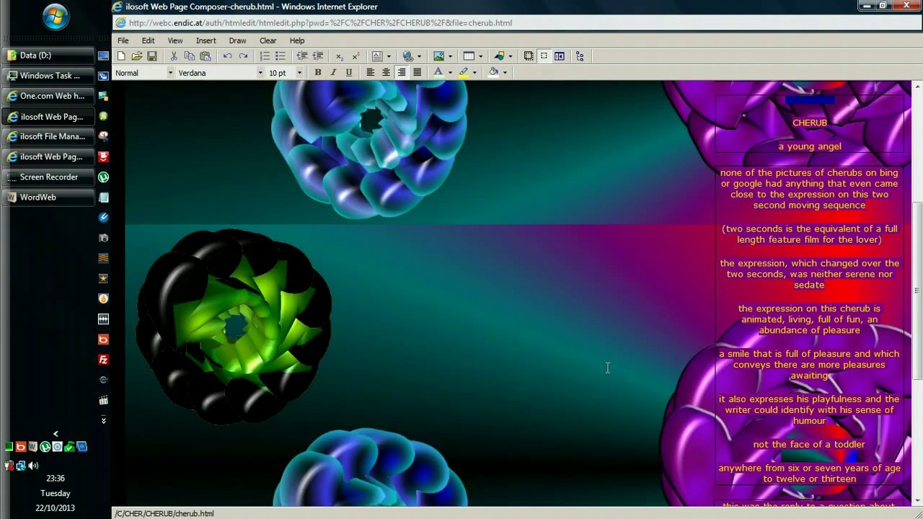
{"action": "scroll", "coordinate": [607, 367], "scroll_direction": "down", "scroll_amount": 3}
{"action": "scroll", "coordinate": [606, 368], "scroll_direction": "down", "scroll_amount": 2}
{"action": "scroll", "coordinate": [648, 360], "scroll_direction": "down", "scroll_amount": 2}
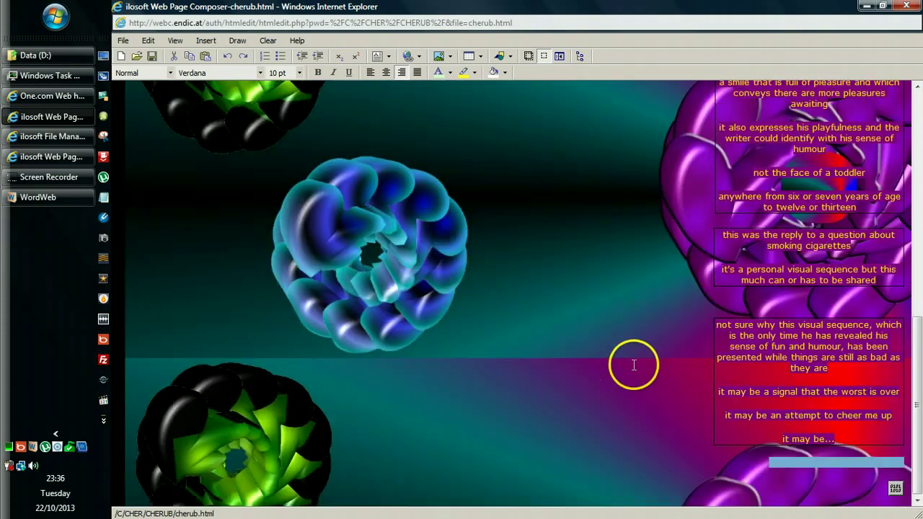
- Insert a blank line between the bottom text boxes below 'it may be...'
{"action": "left_click", "coordinate": [840, 305]}
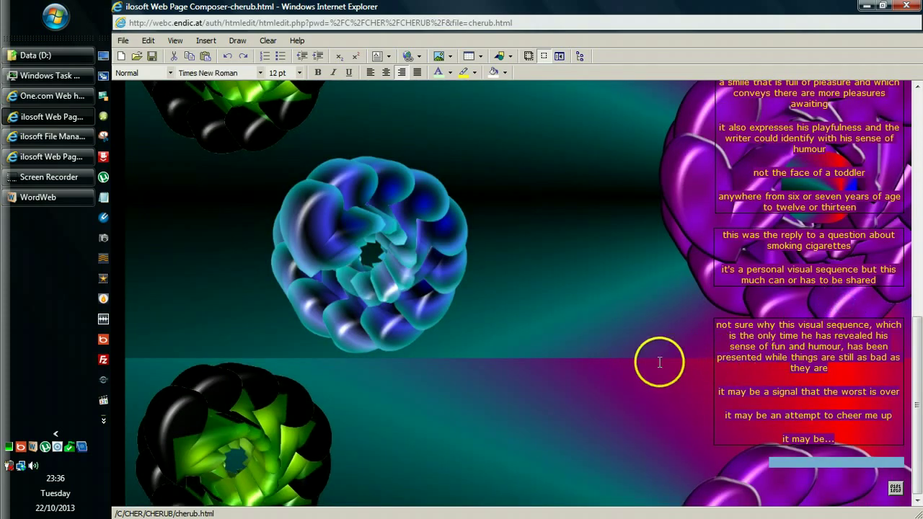
{"action": "key", "text": "Return"}
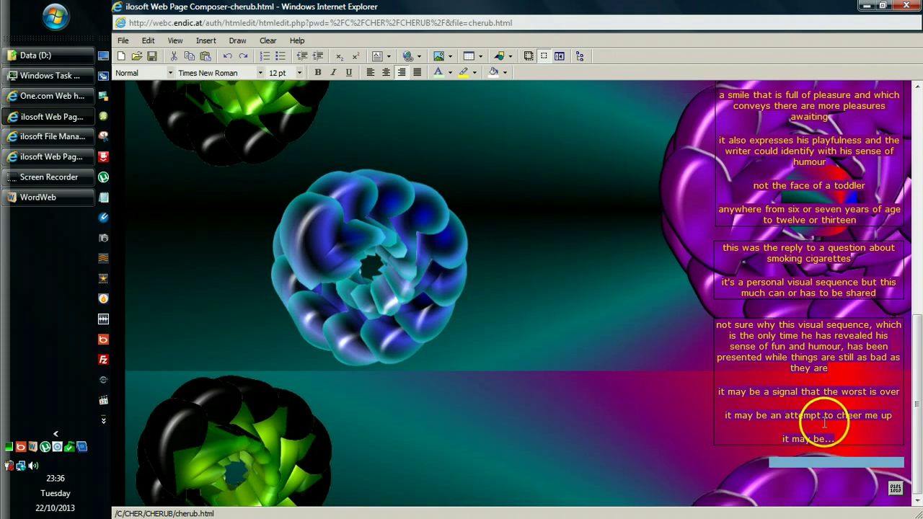
{"action": "left_click_drag", "start_coordinate": [916, 400], "coordinate": [916, 173]}
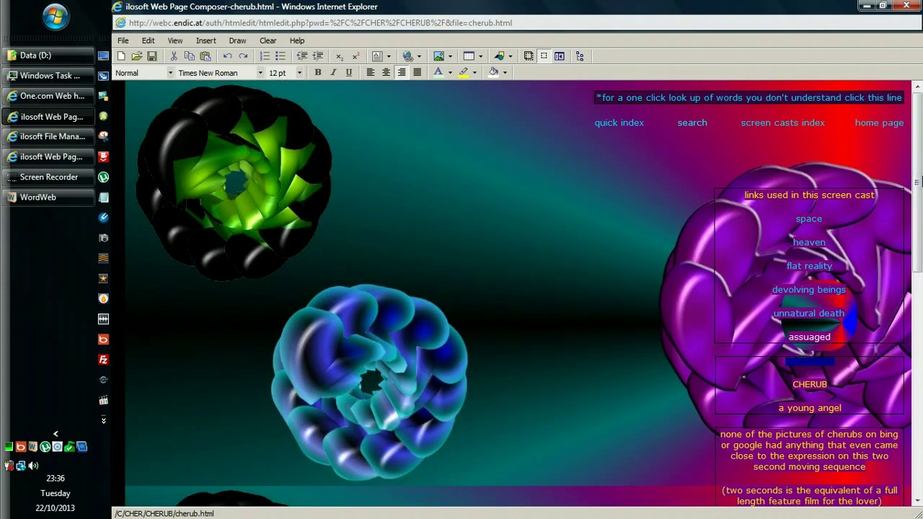
- Delete the two blank lines above the 'links used in this screen cast' box
{"action": "left_click", "coordinate": [887, 167]}
{"action": "key", "text": "Delete"}
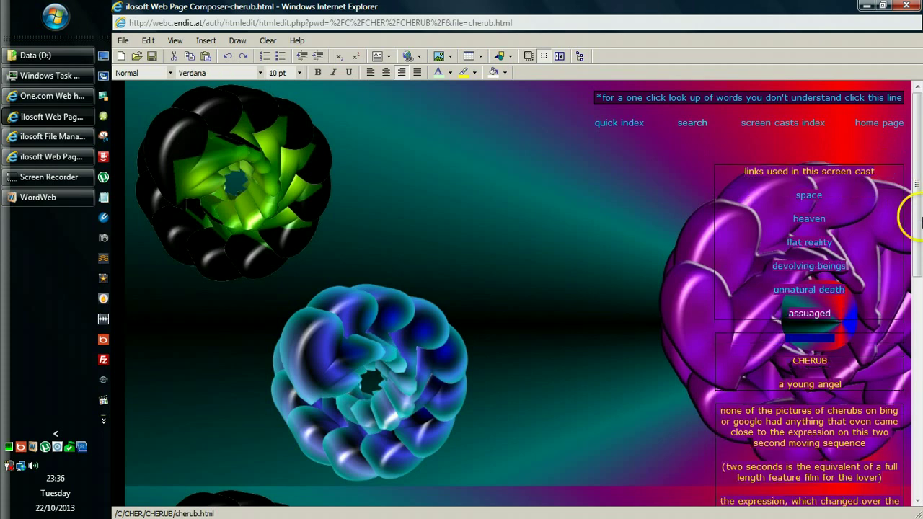
{"action": "key", "text": "Delete"}
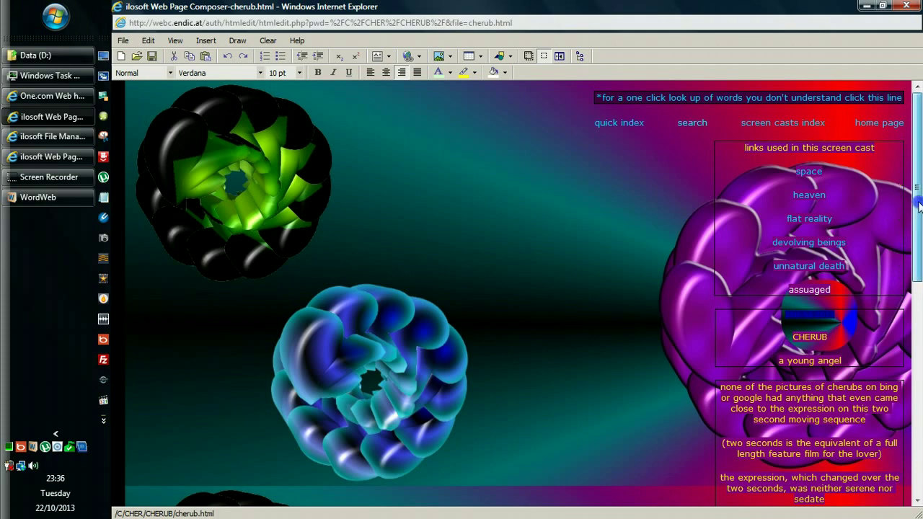
{"action": "mouse_move", "coordinate": [916, 206]}
{"action": "left_mouse_down"}
{"action": "mouse_move", "coordinate": [915, 386]}
{"action": "mouse_move", "coordinate": [917, 204]}
{"action": "left_mouse_up"}
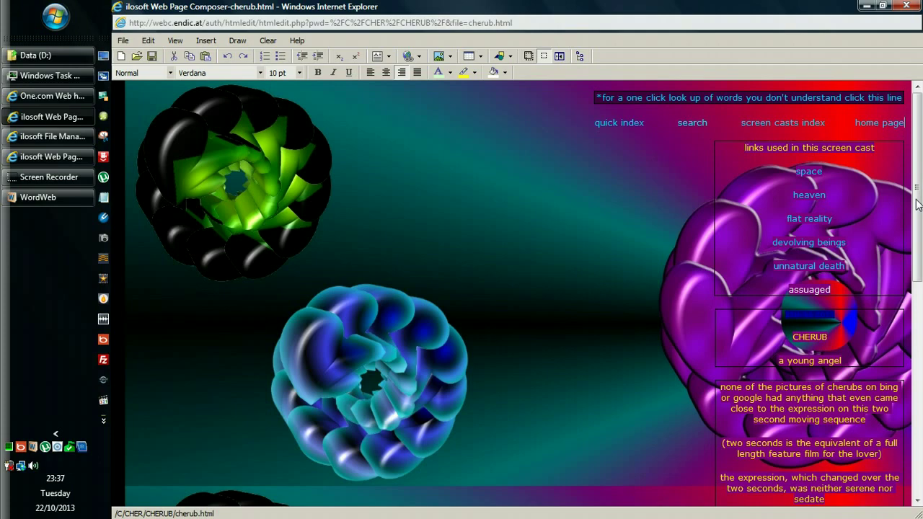
{"action": "mouse_move", "coordinate": [917, 204]}
{"action": "left_mouse_down"}
{"action": "mouse_move", "coordinate": [917, 382]}
{"action": "mouse_move", "coordinate": [917, 369]}
{"action": "left_mouse_up"}
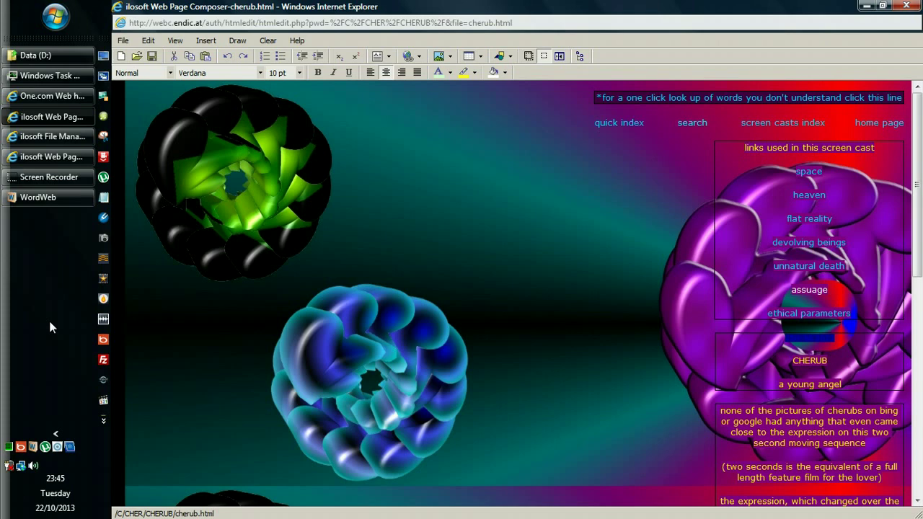
- Switch back to the Web Page Composer window showing cherub.html
{"action": "left_click", "coordinate": [57, 446]}
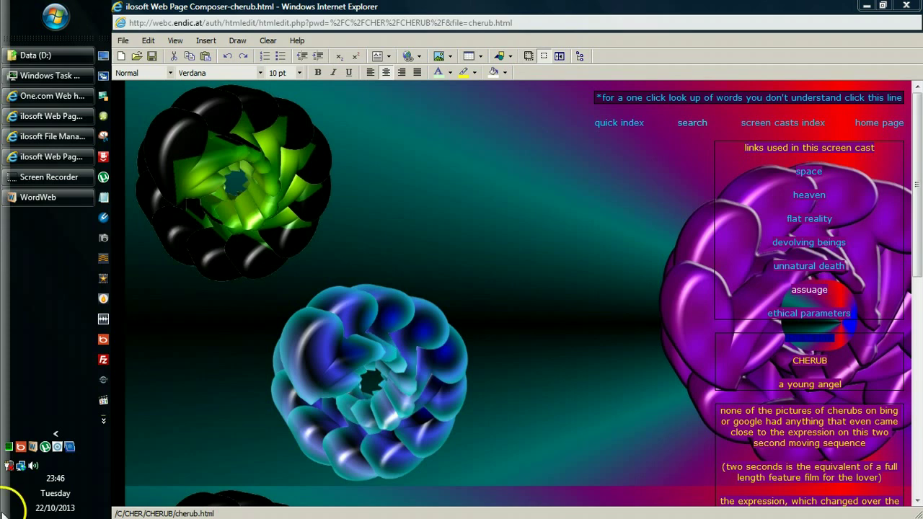
- Bring up WordWeb's 'precarious' entry from the taskbar
{"action": "left_click", "coordinate": [58, 447]}
{"action": "type", "text": "precarious"}
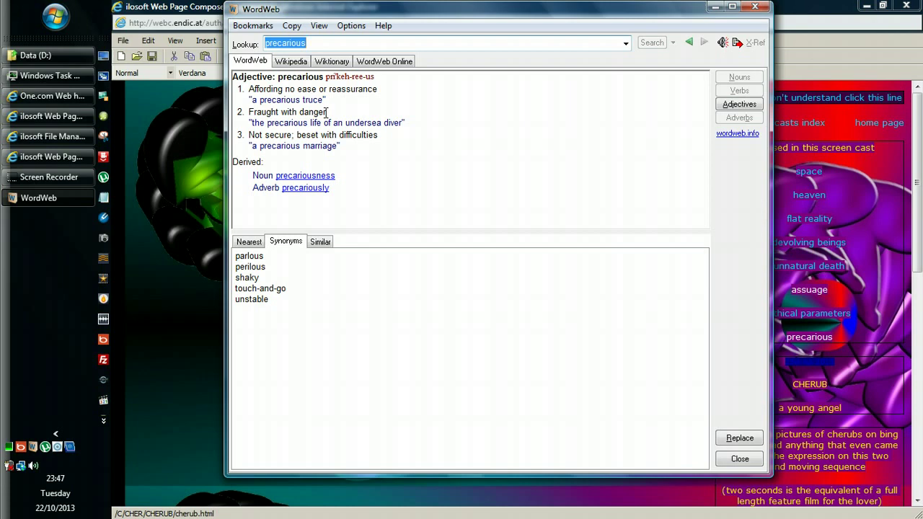
- Close WordWeb and make 'precarious' in the links box white, then deselect it
{"action": "left_click", "coordinate": [755, 7]}
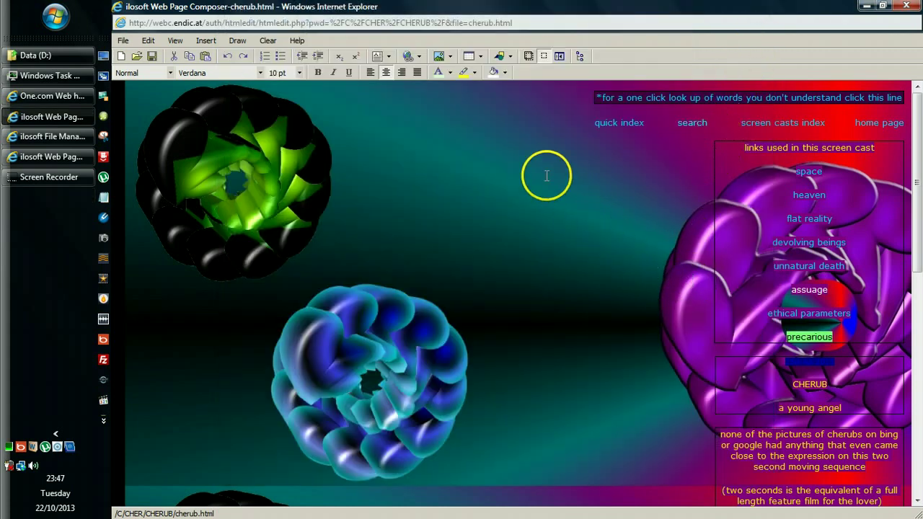
{"action": "left_click", "coordinate": [449, 73]}
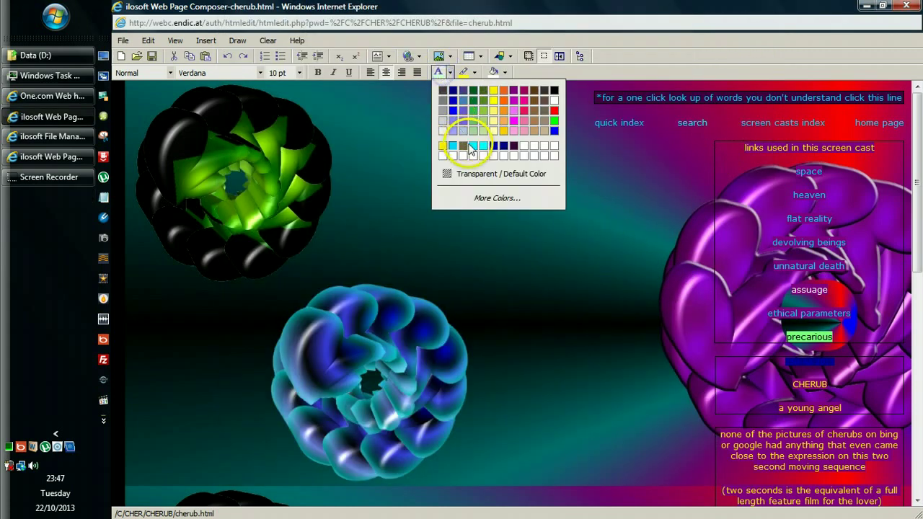
{"action": "left_click", "coordinate": [555, 117]}
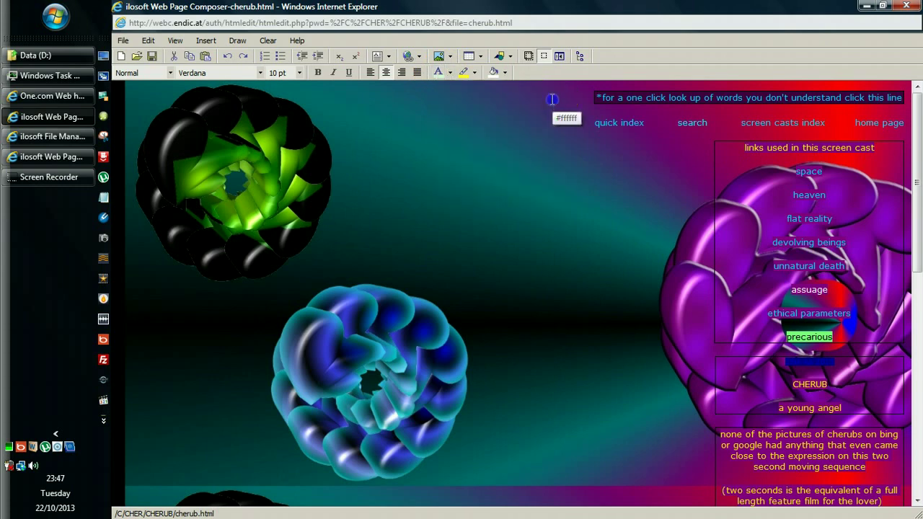
{"action": "left_click", "coordinate": [854, 313]}
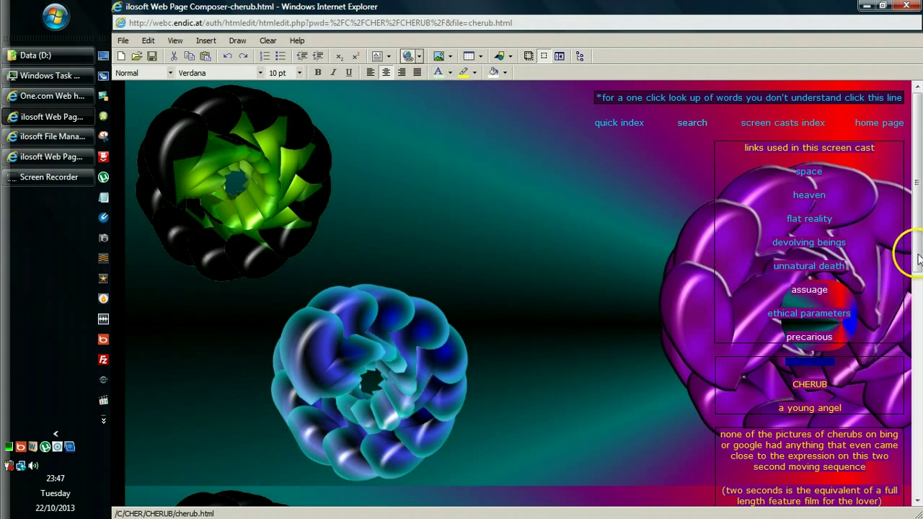
{"action": "left_click_drag", "start_coordinate": [918, 241], "coordinate": [918, 307]}
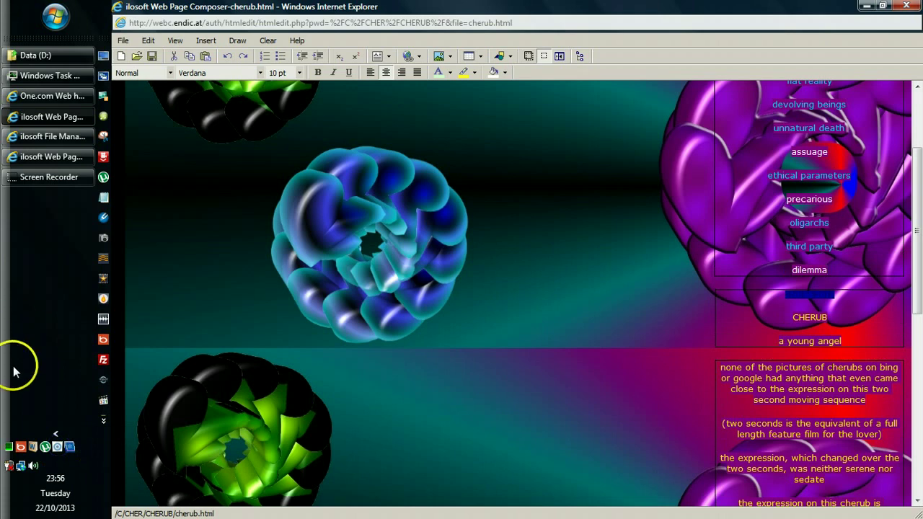
- Look up 'dilemma' in WordWeb, then close it to return to the page
{"action": "left_click", "coordinate": [45, 446]}
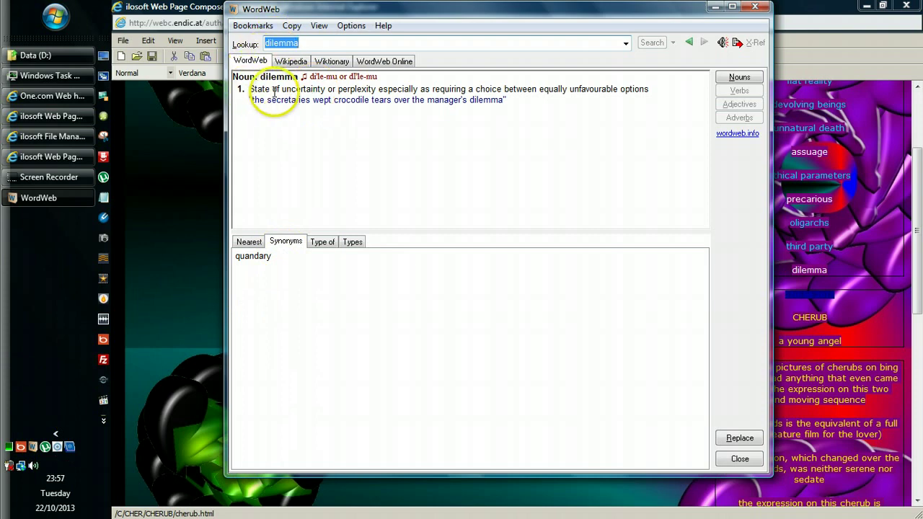
{"action": "left_click", "coordinate": [754, 9]}
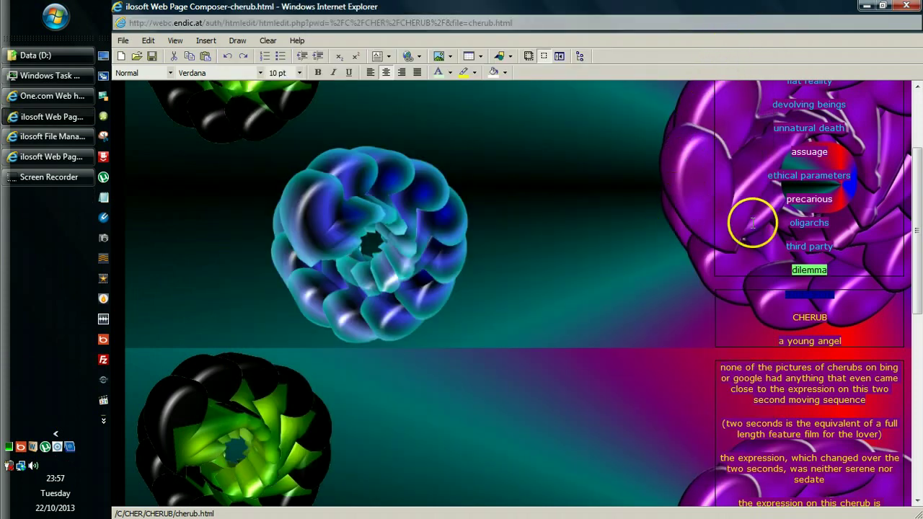
{"action": "left_click", "coordinate": [849, 263]}
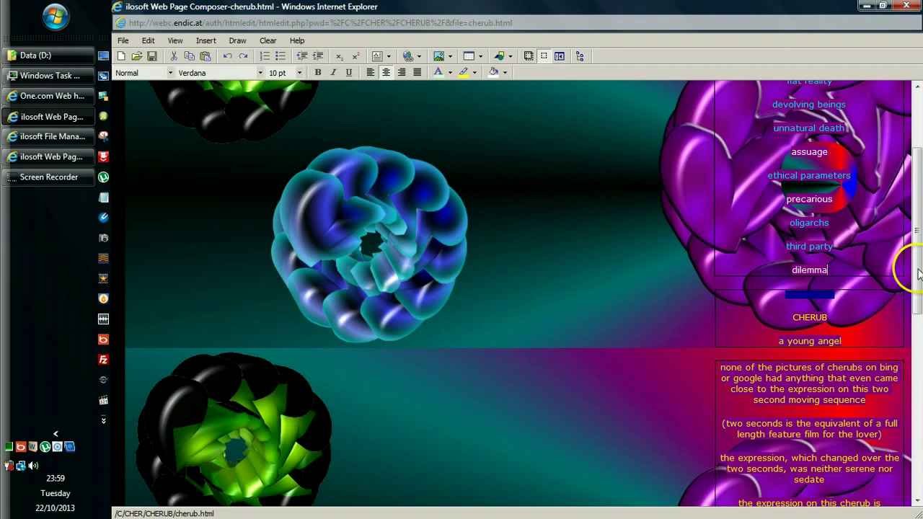
{"action": "mouse_move", "coordinate": [917, 274]}
{"action": "left_mouse_down"}
{"action": "mouse_move", "coordinate": [917, 450]}
{"action": "mouse_move", "coordinate": [917, 431]}
{"action": "left_mouse_up"}
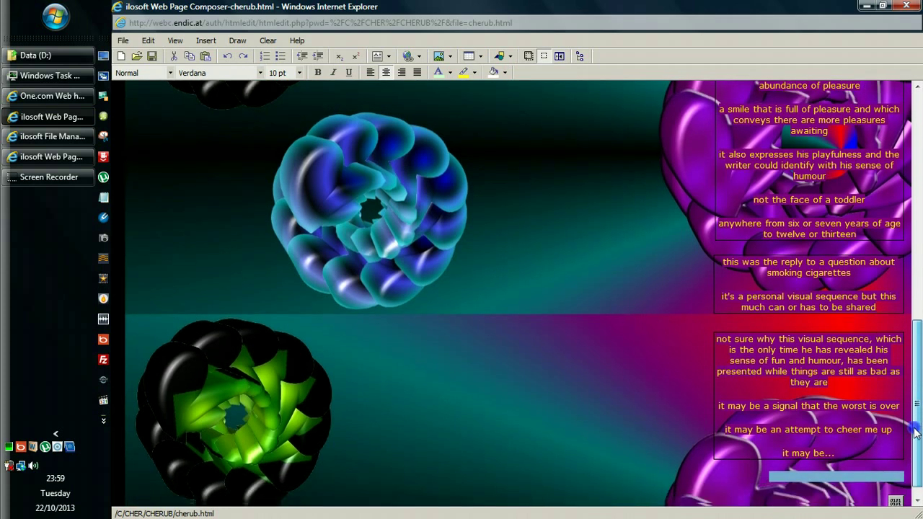